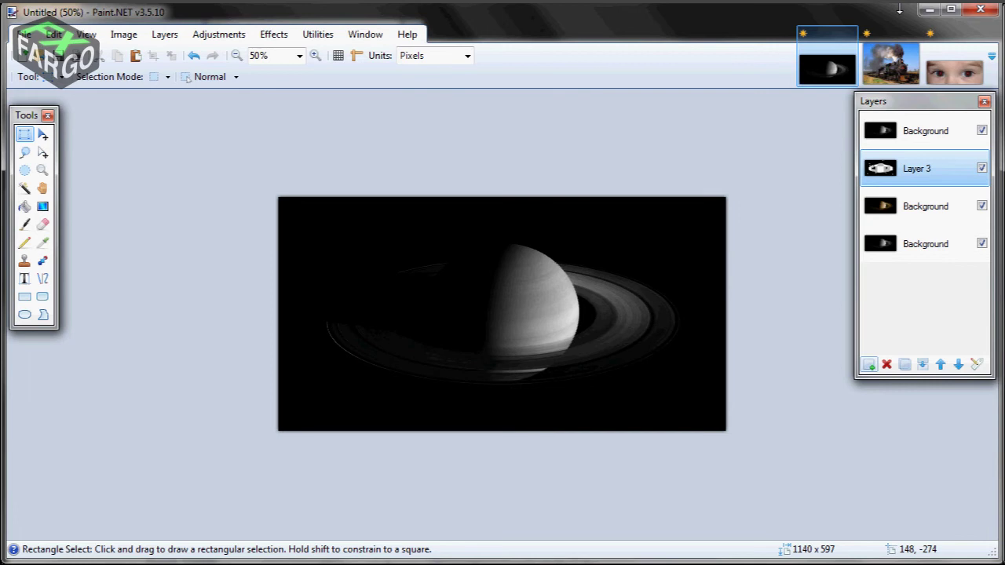
Hide the Saturn image's top Background layer to show coloured, starry Saturn, then switch to the eyes image
left_click(982, 131)
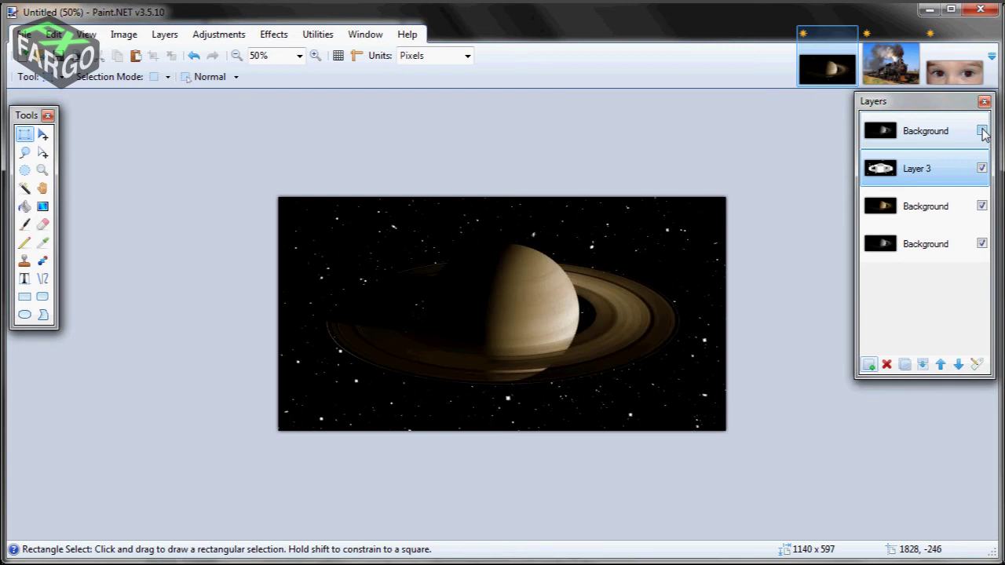
left_click(952, 69)
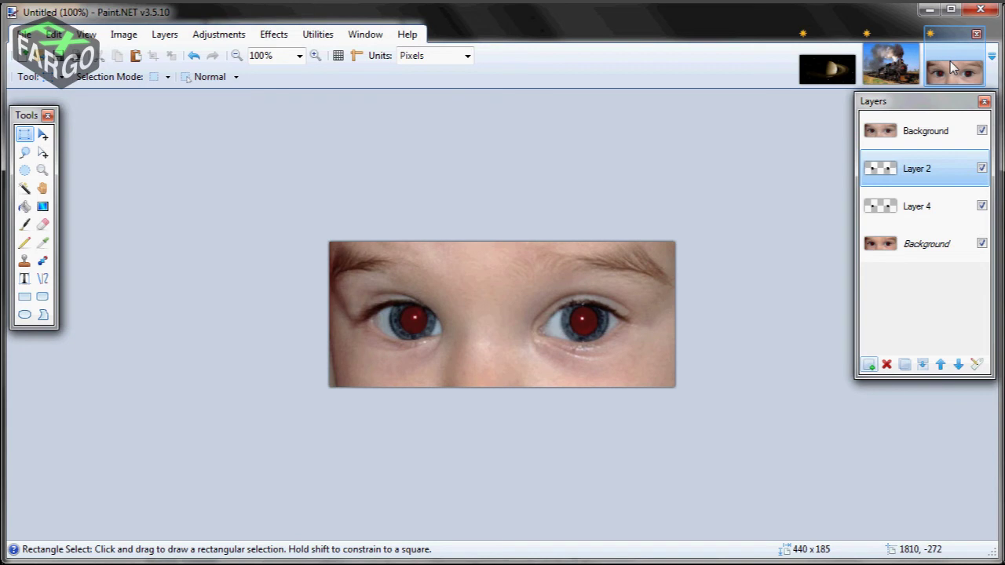
Hide the eyes' top layer to show the red-eye fix, then hide the train image's top layer to reveal sepia
left_click(982, 131)
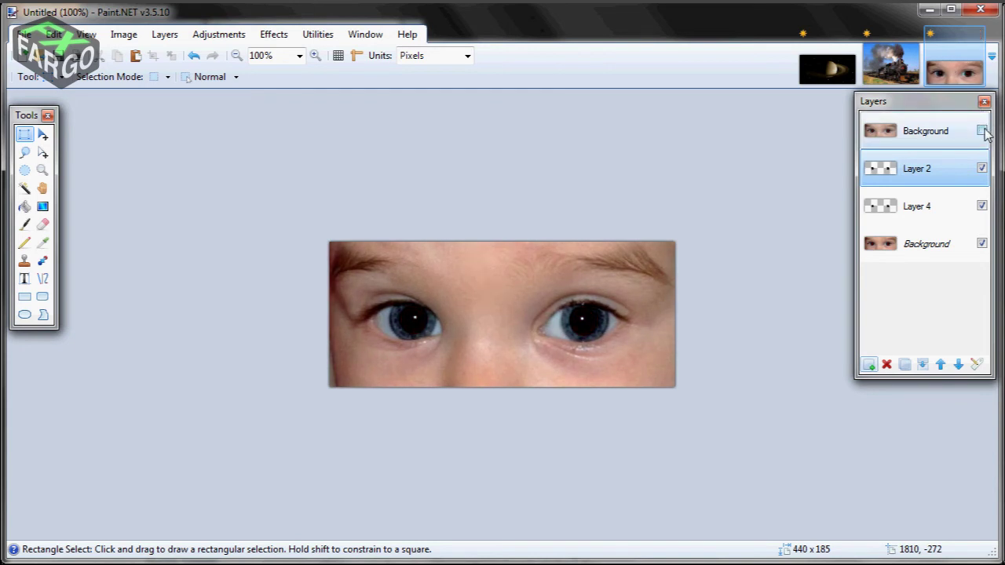
left_click(904, 75)
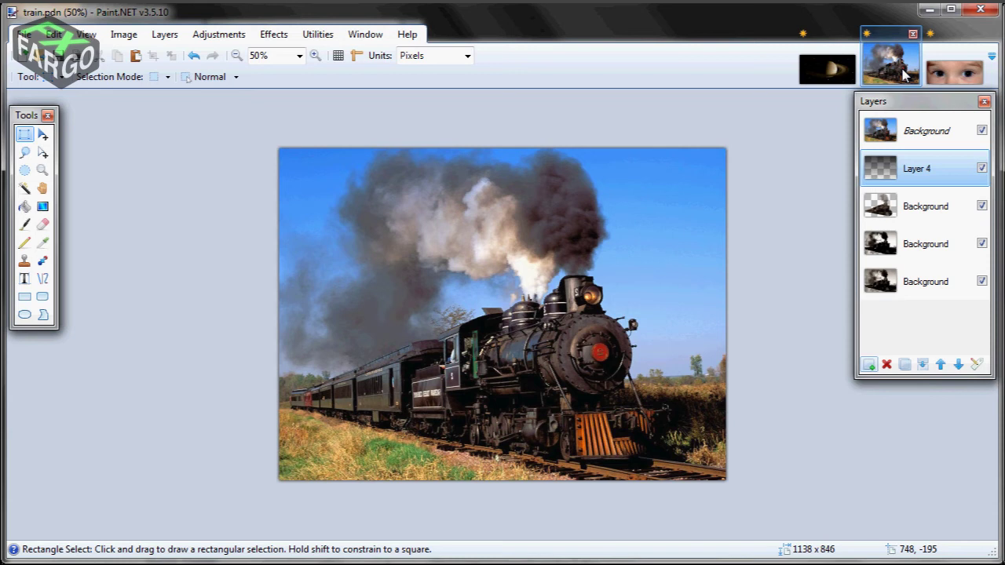
left_click(981, 131)
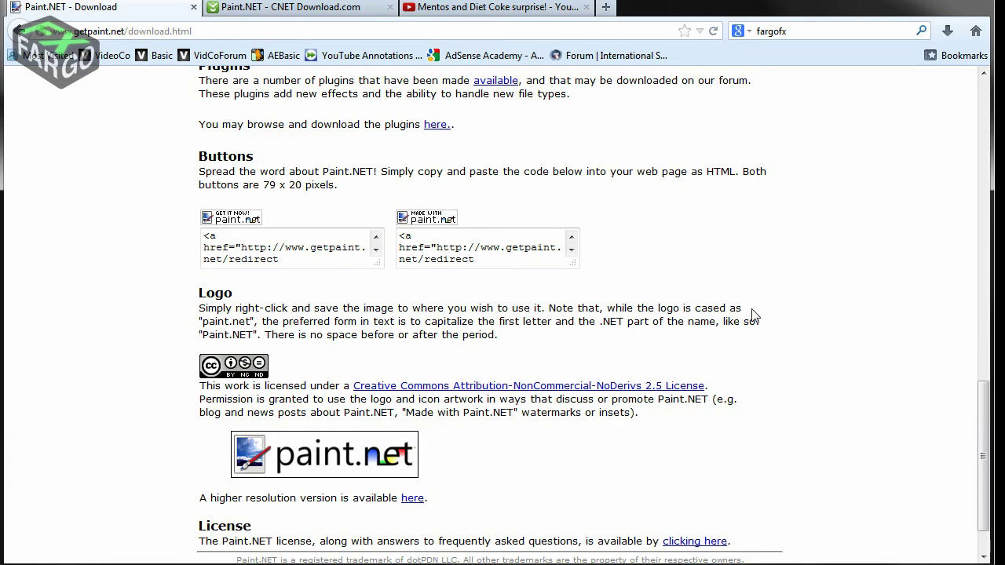
Scroll the getpaint.net download page back up to the top
scroll(752, 314, "up", 10)
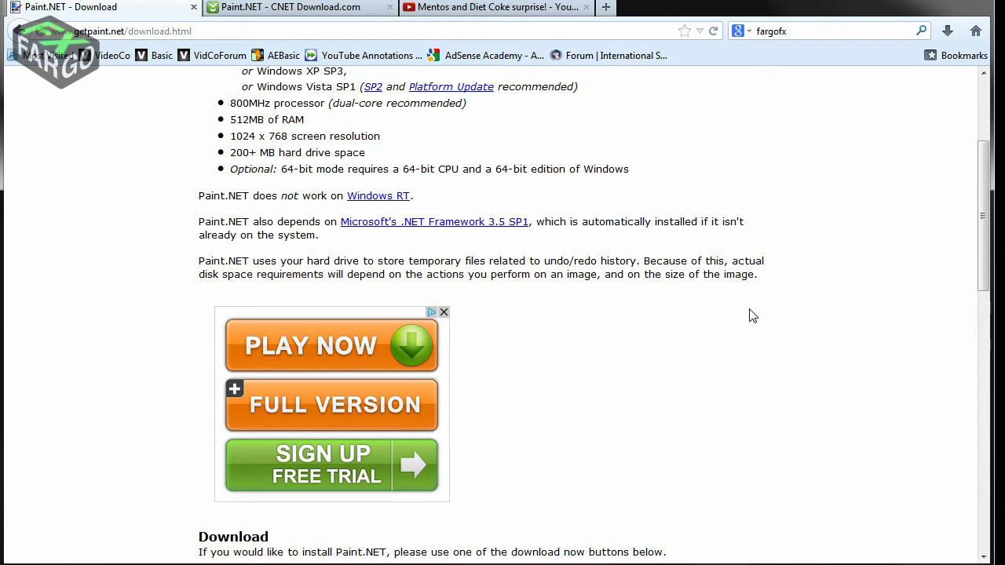
scroll(751, 315, "up", 4)
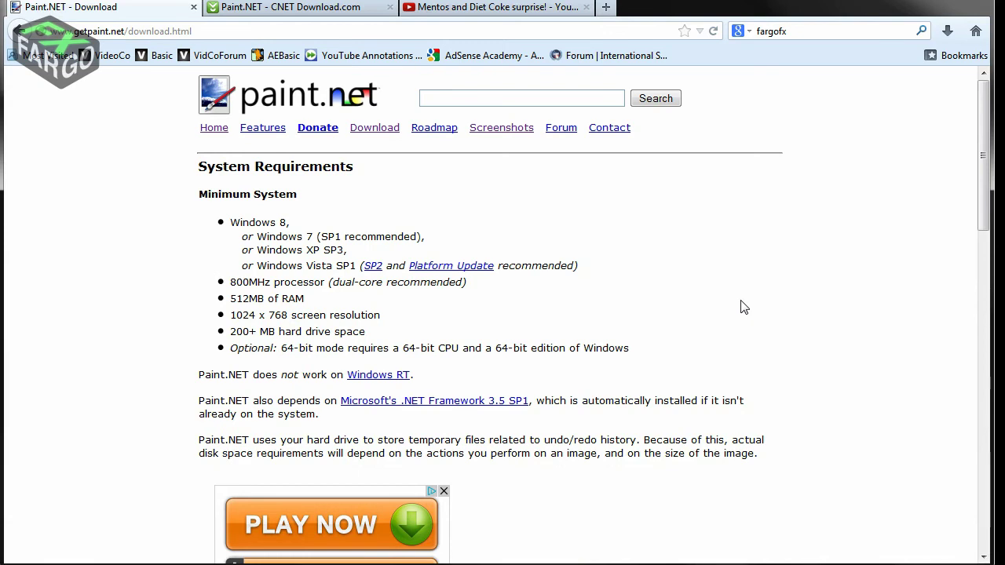
On CNET's Paint.NET page, use Download Now to fetch Paint.NET.3.5.10.Install.zip (3.6 MB)
left_click(289, 13)
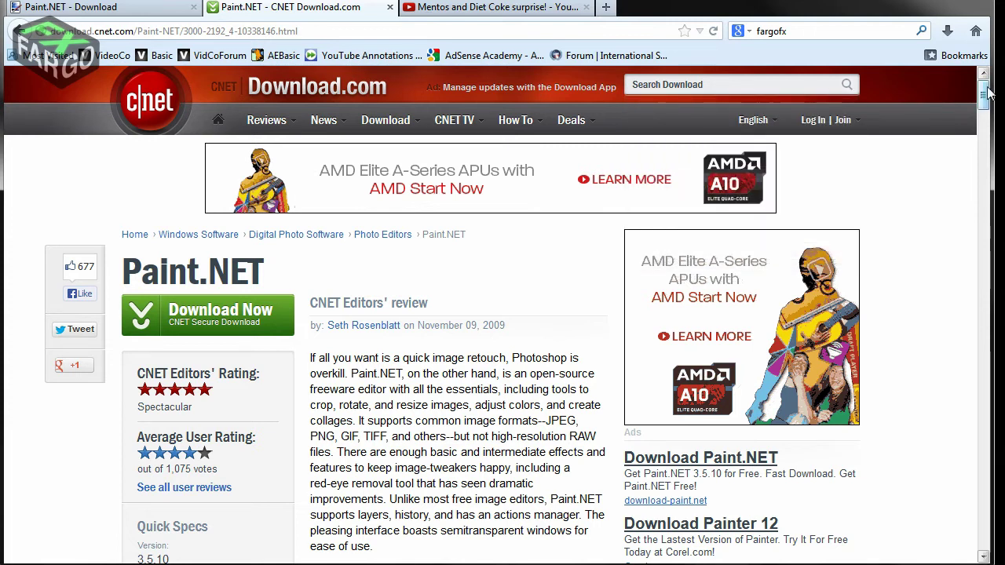
mouse_move(986, 96)
left_mouse_down()
mouse_move(984, 123)
mouse_move(983, 108)
left_mouse_up()
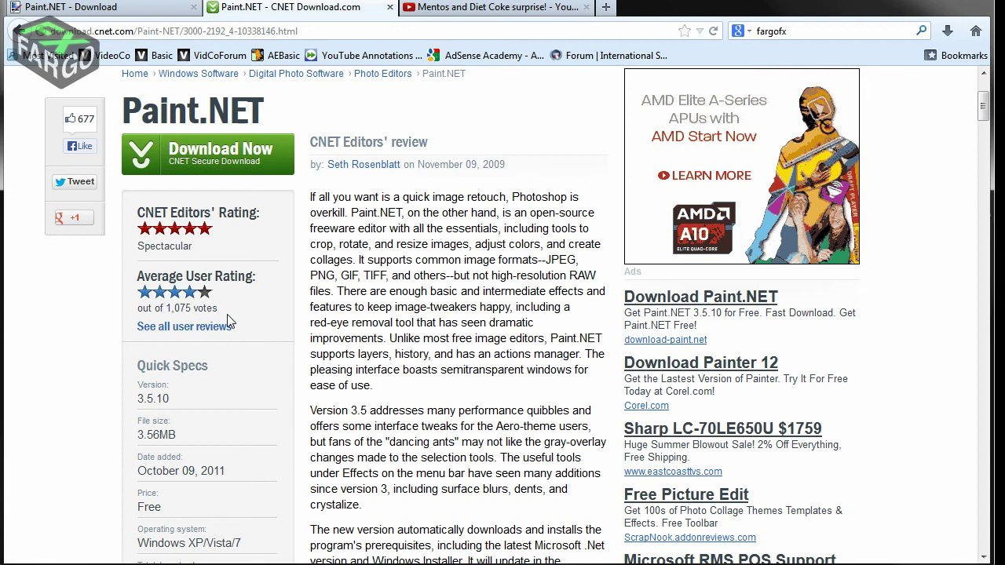
scroll(227, 320, "up", 2)
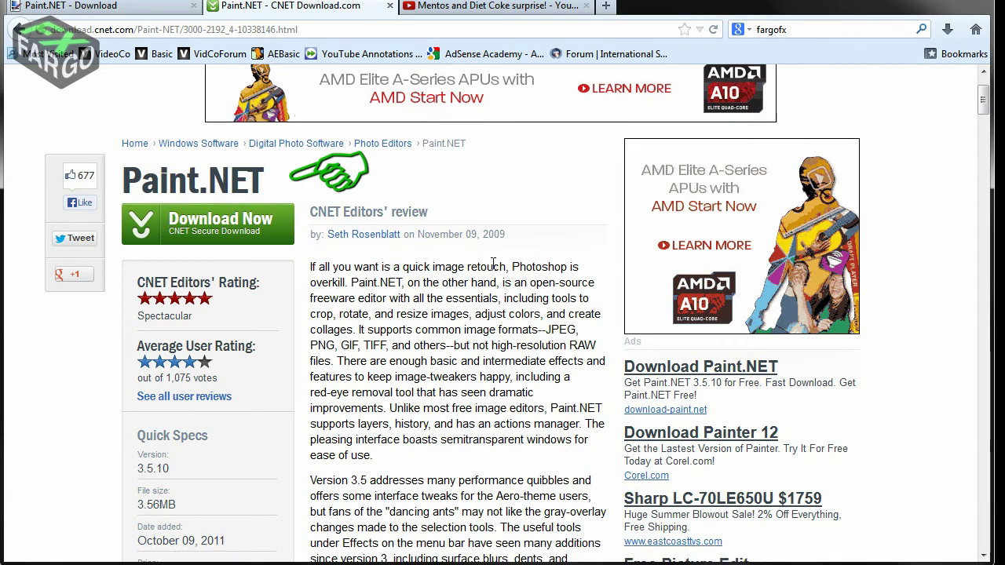
left_click(175, 227)
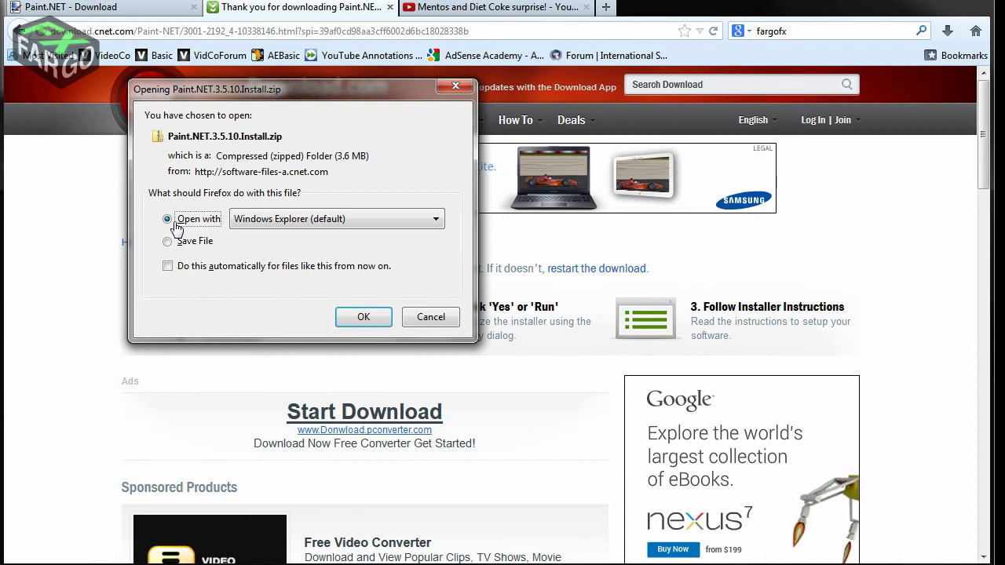
Open the downloaded Paint.NET.3.5.10.Install.zip with Windows Explorer (default)
left_click_drag(306, 85, 348, 0)
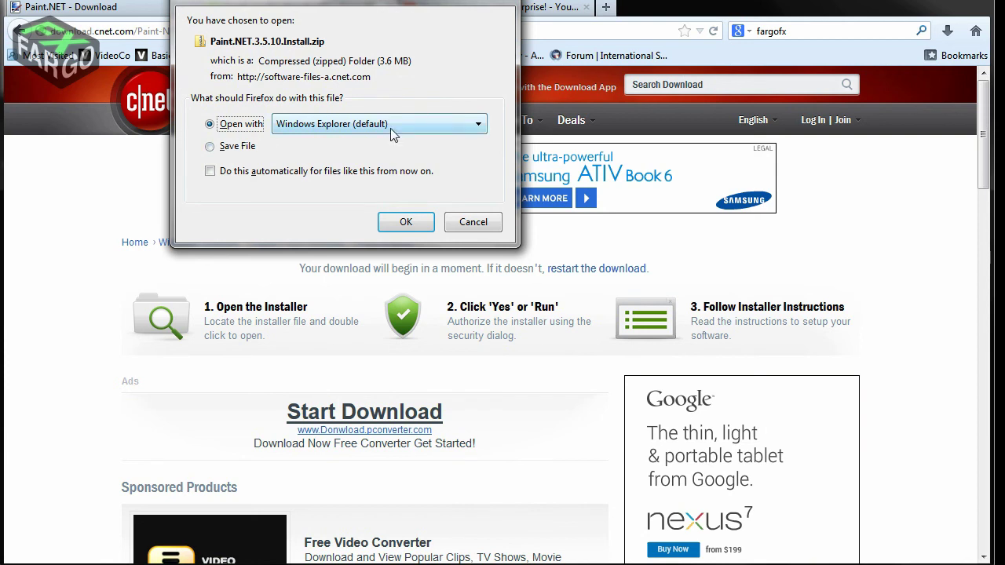
left_click(210, 148)
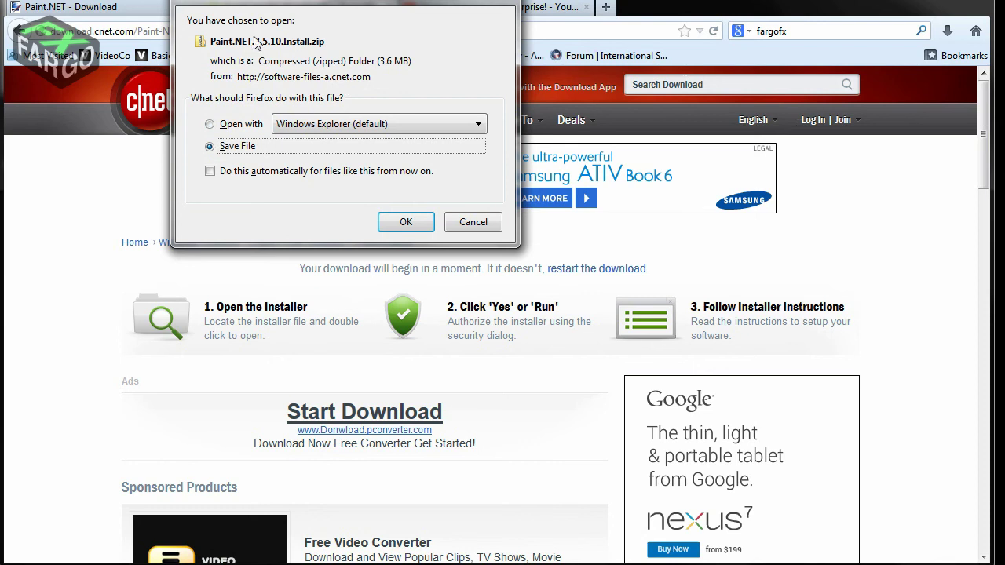
left_click(212, 127)
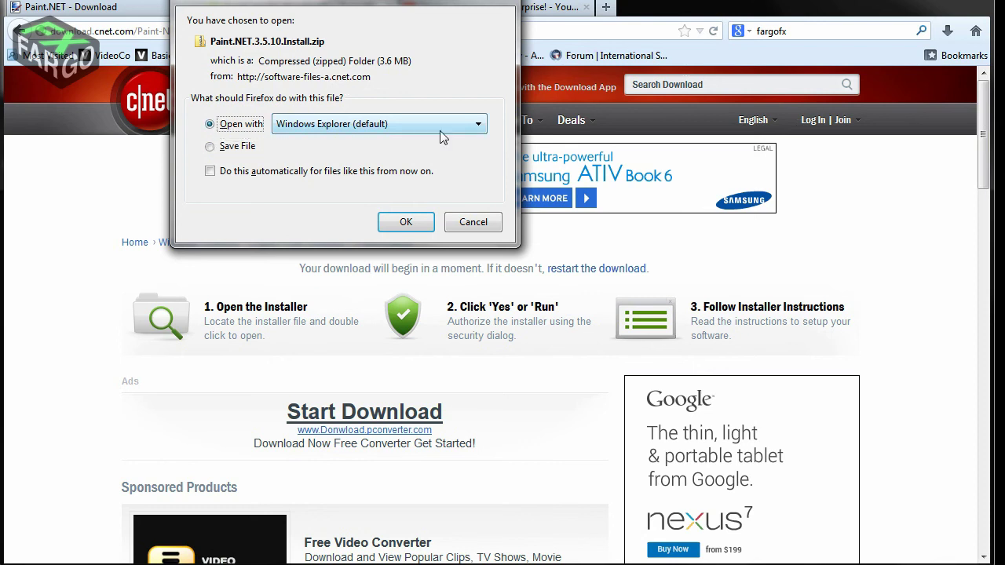
left_click(409, 224)
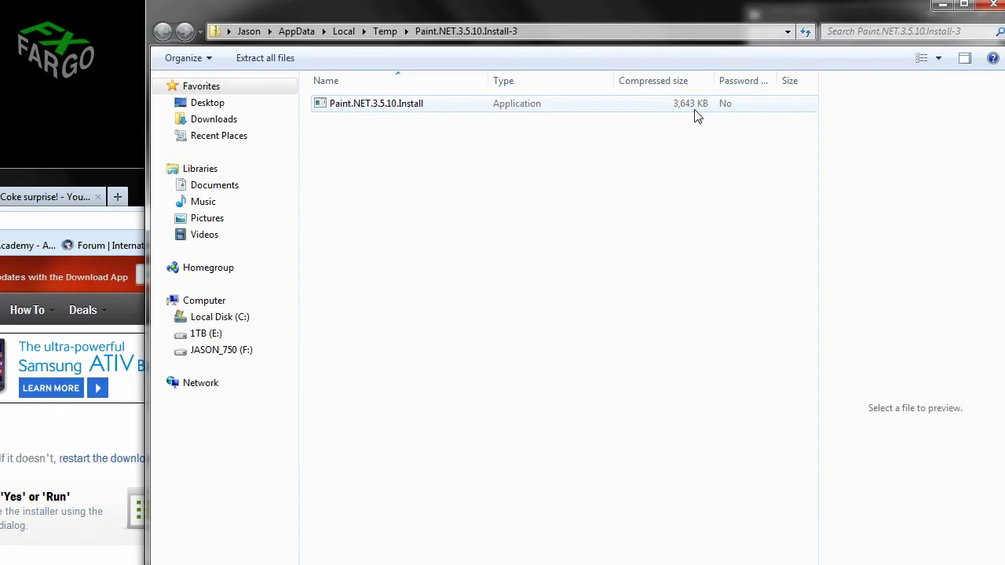
Run Paint.NET.3.5.10.Install via its right-click Open command
right_click(384, 108)
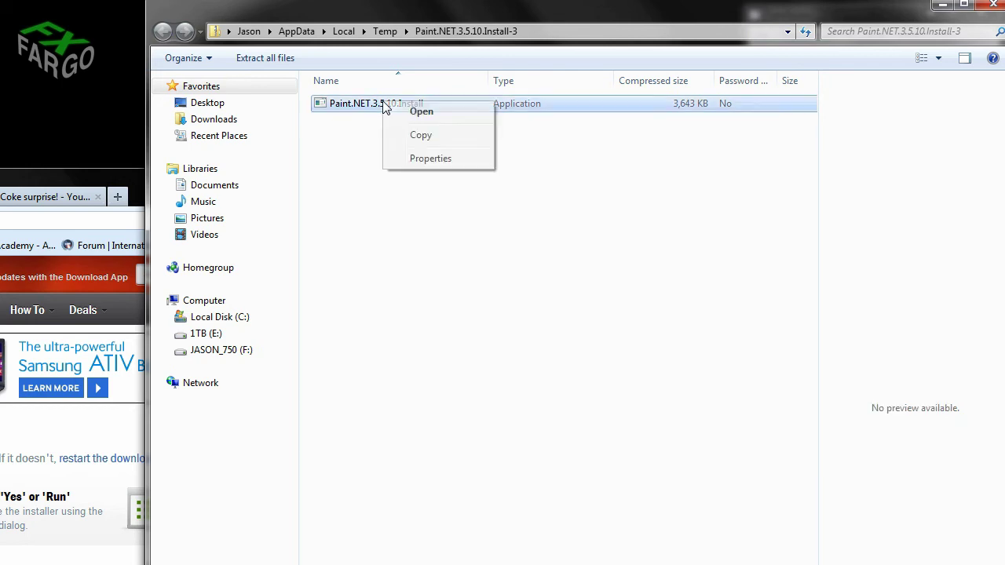
left_click(420, 112)
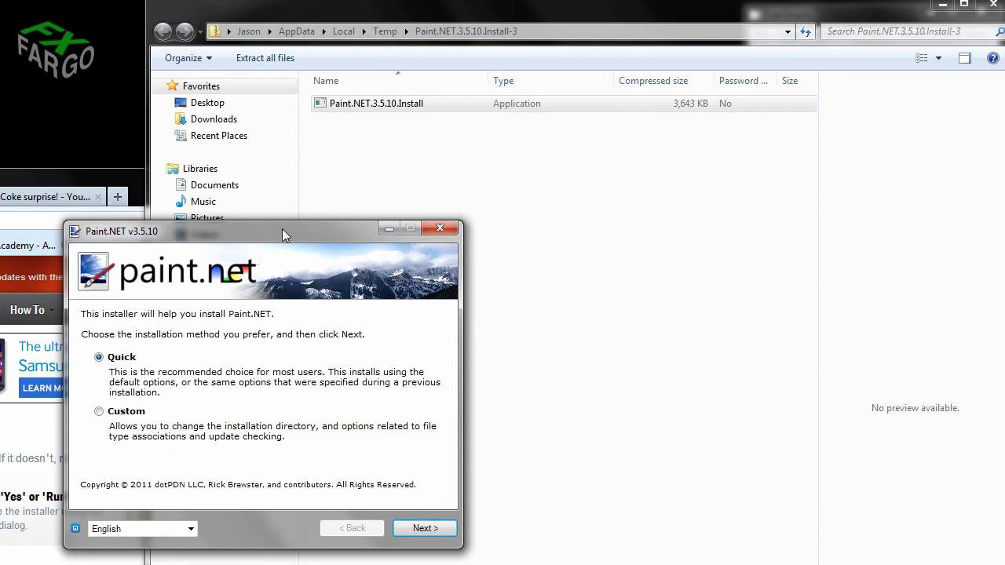
Choose the Custom installation method and advance to the license agreement
left_click_drag(282, 228, 212, 132)
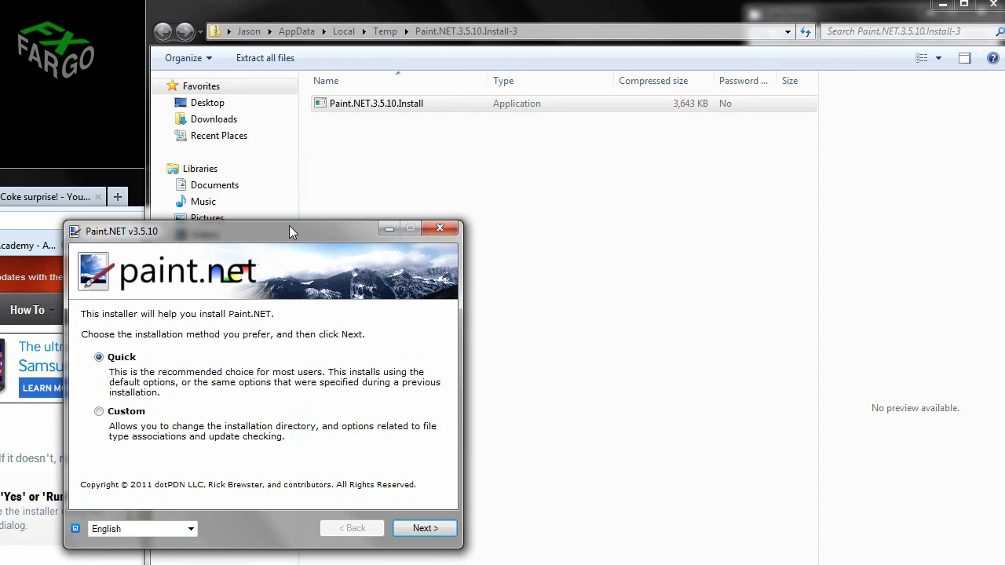
left_click_drag(289, 226, 212, 132)
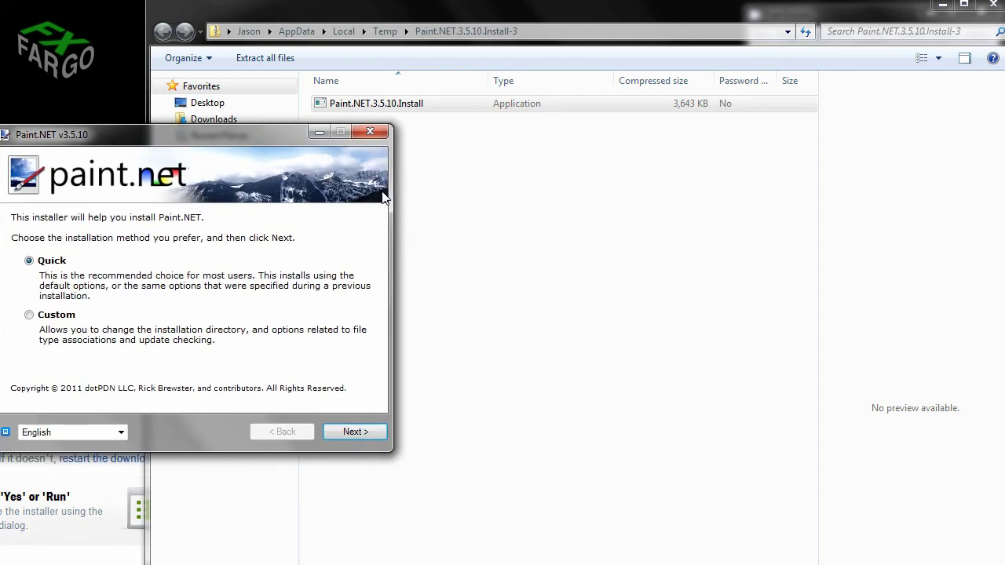
key("Down")
left_click(349, 432)
Read through and accept the license agreement, arriving at the launch-options page
scroll(374, 381, "down", 10)
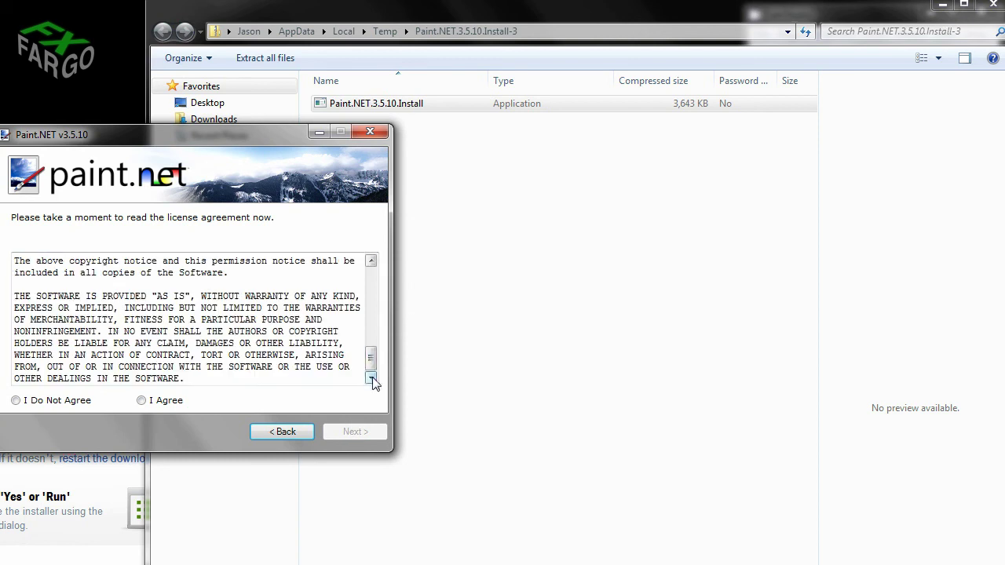
left_click_drag(372, 366, 380, 277)
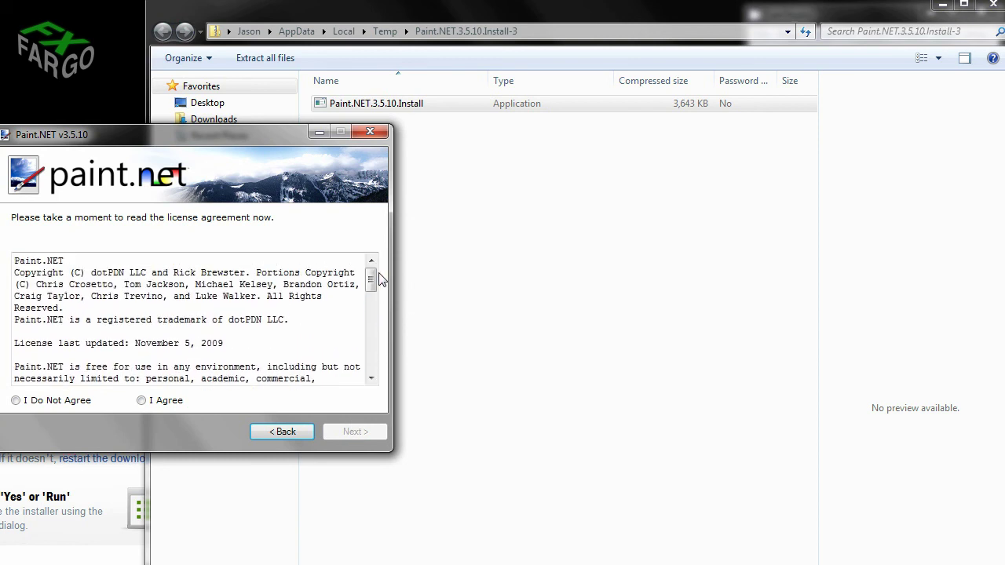
left_click_drag(372, 282, 370, 357)
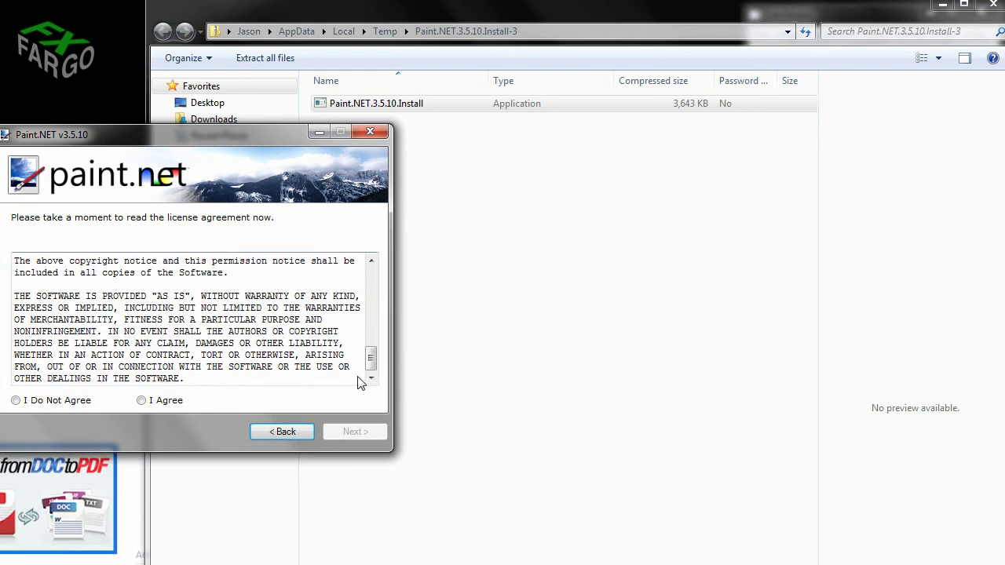
left_click(142, 401)
left_click(346, 429)
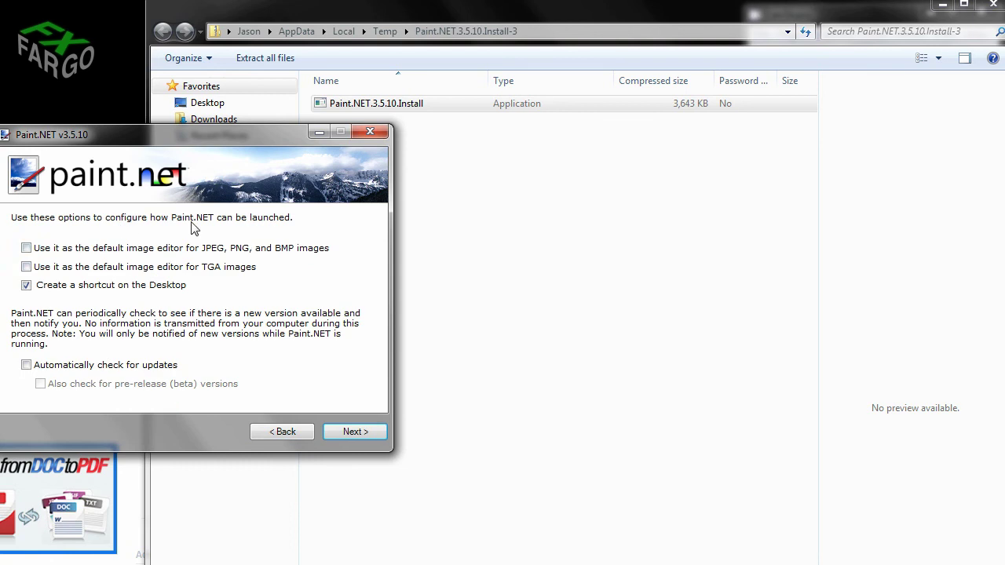
left_click(282, 432)
left_click(342, 431)
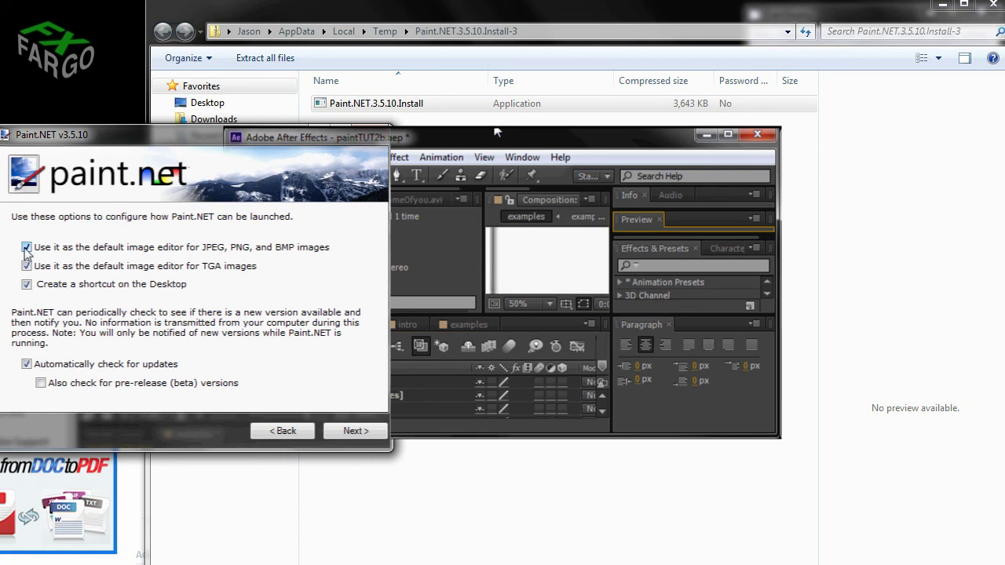
Uncheck the JPEG/PNG/BMP and TGA default-editor options, leaving automatic update checks on
left_click(25, 248)
left_click(27, 266)
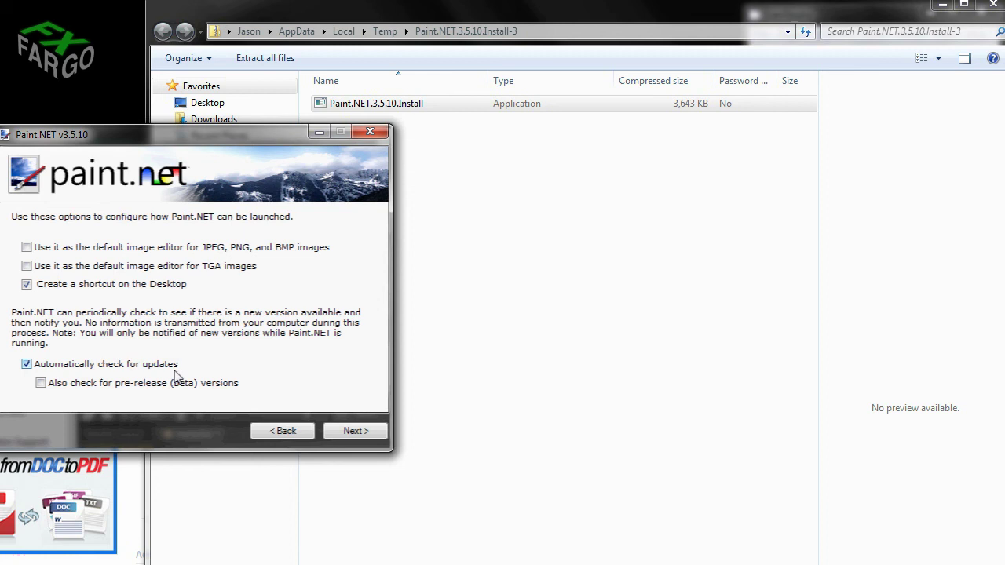
left_click(26, 365)
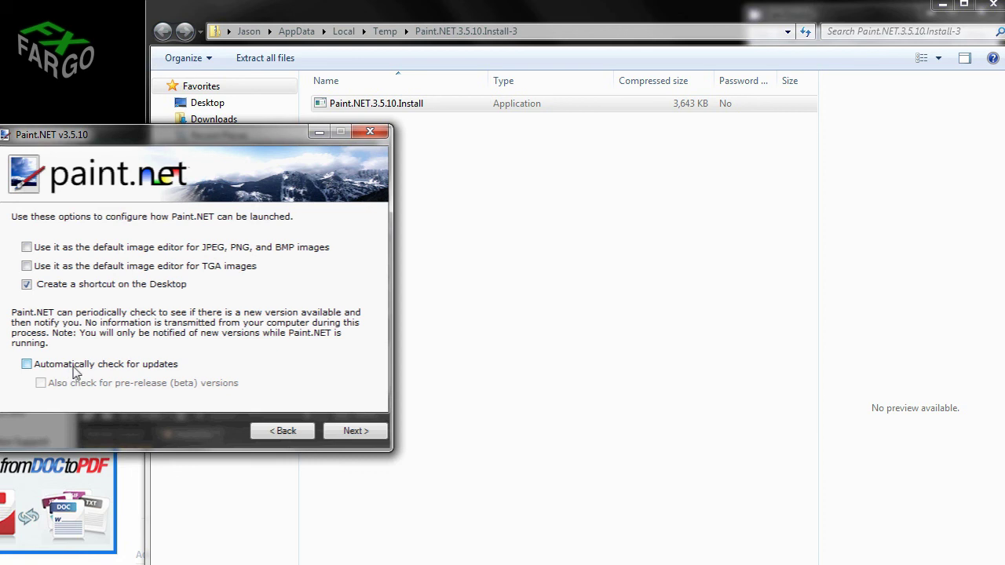
left_click(30, 368)
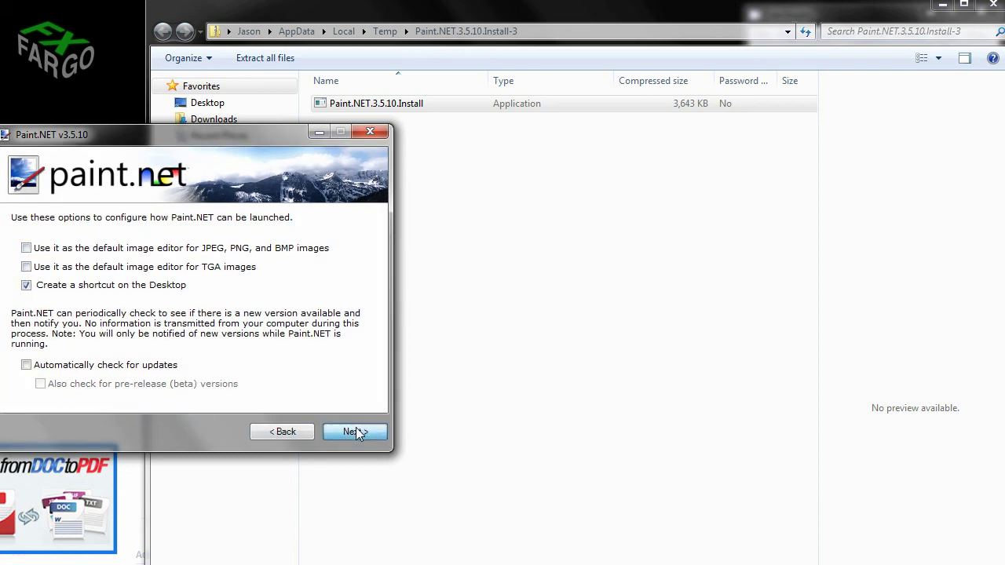
Install Paint.NET into the default C:\Program Files\Paint.NET folder and wait for the Finish page
left_click(355, 432)
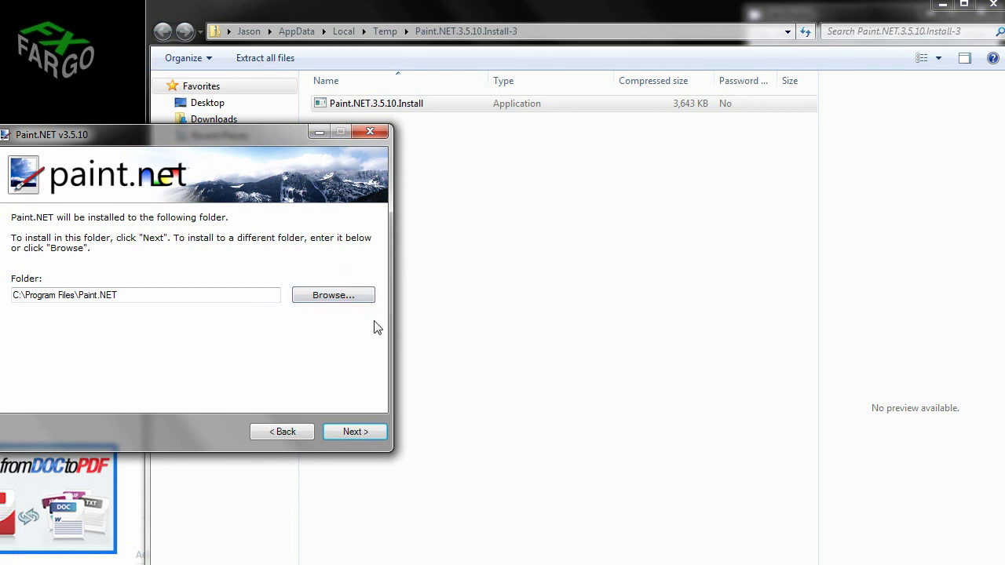
left_click(362, 434)
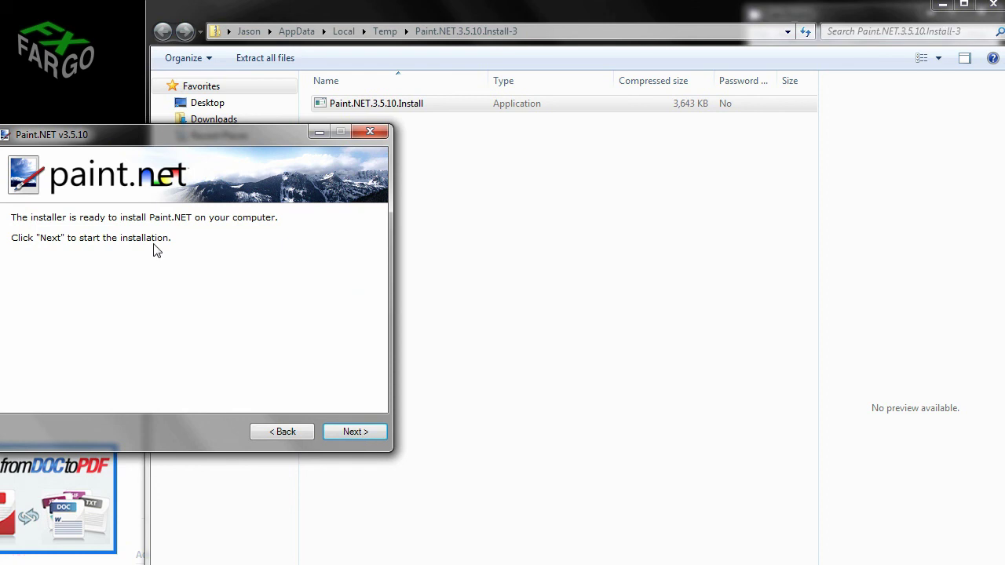
left_click(355, 435)
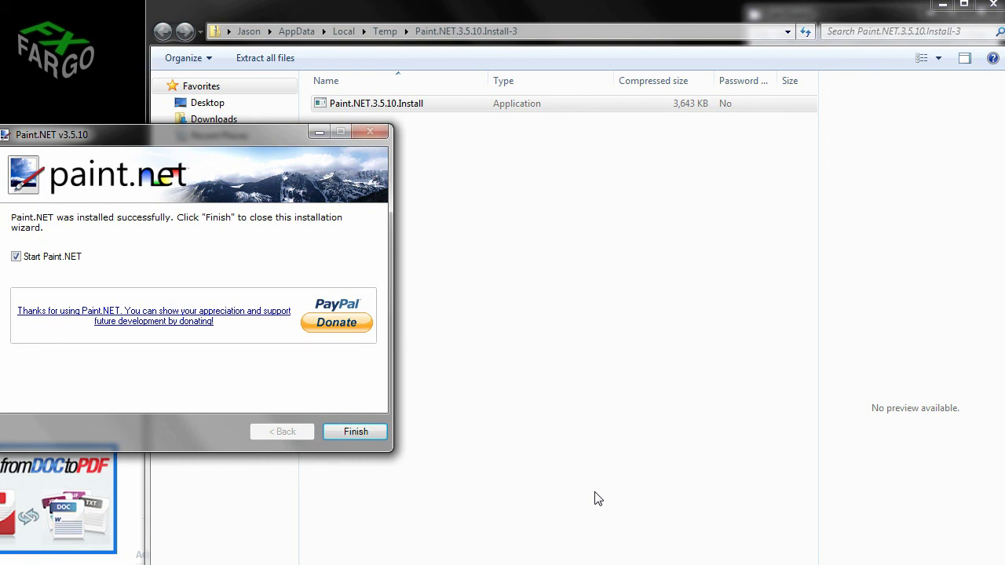
left_click(16, 257)
Finish setup to launch Paint.NET with its blank 800 x 600 image, then reposition the window
left_click(364, 432)
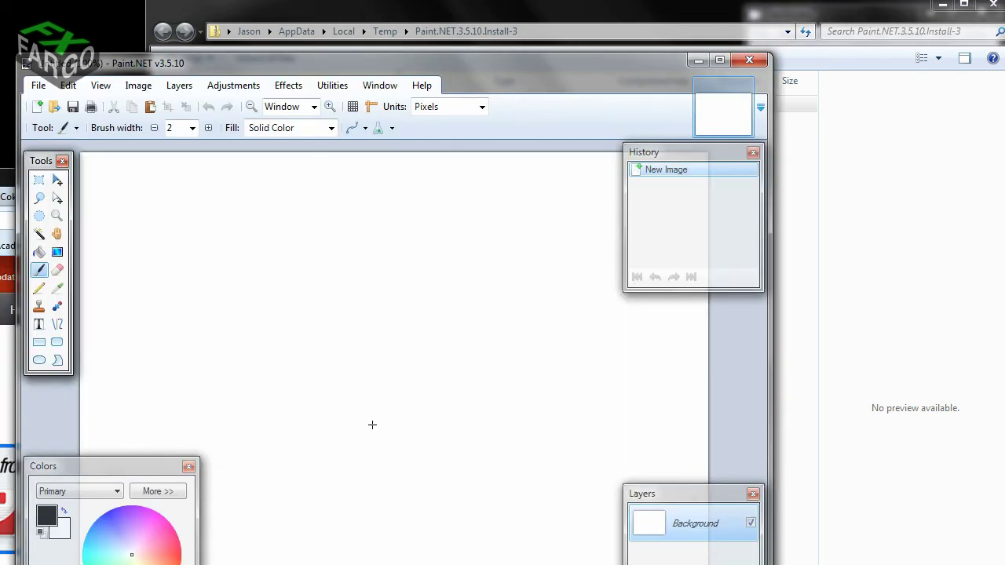
mouse_move(626, 66)
left_mouse_down()
mouse_move(567, 68)
mouse_move(522, 40)
mouse_move(549, 40)
left_mouse_up()
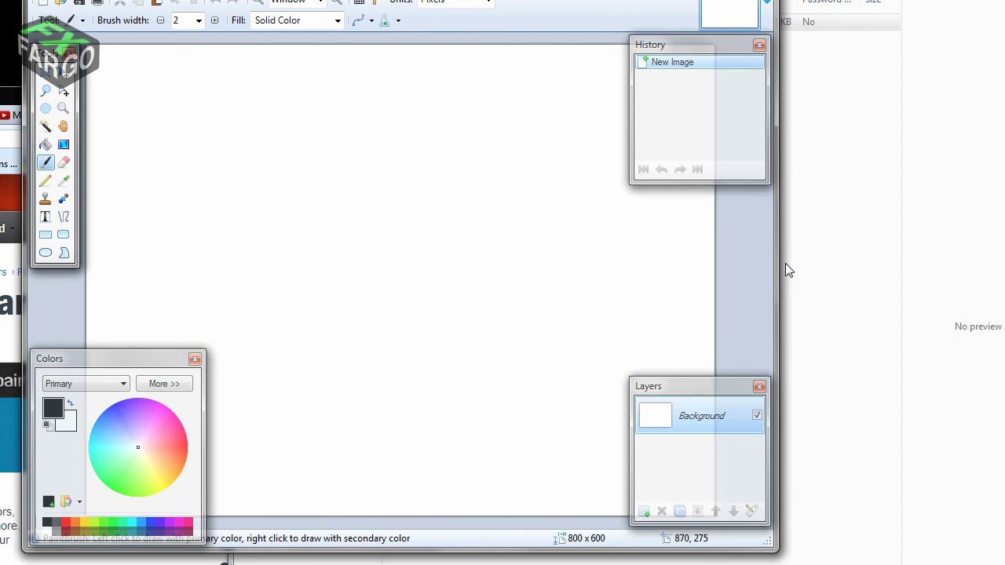
left_click_drag(785, 271, 835, 263)
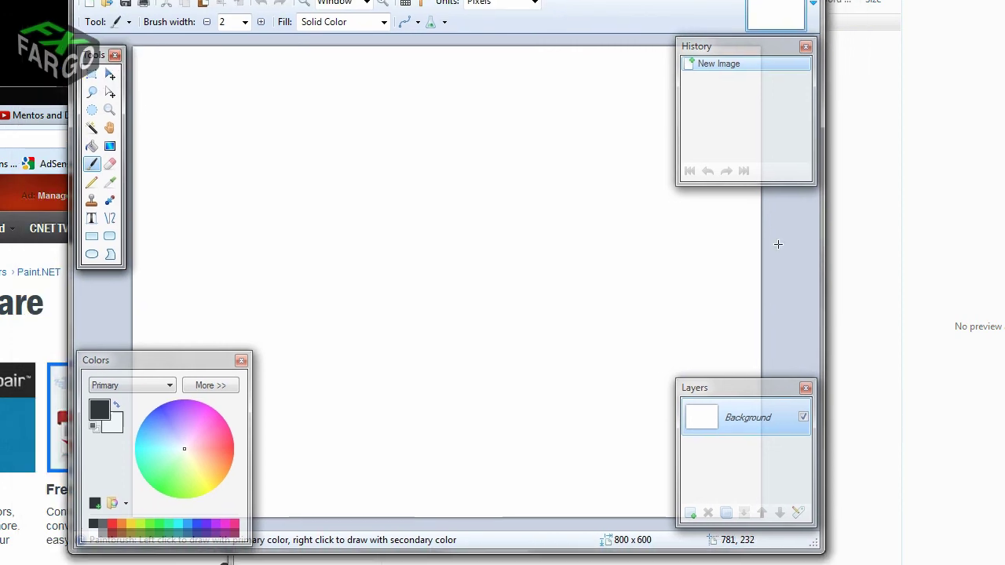